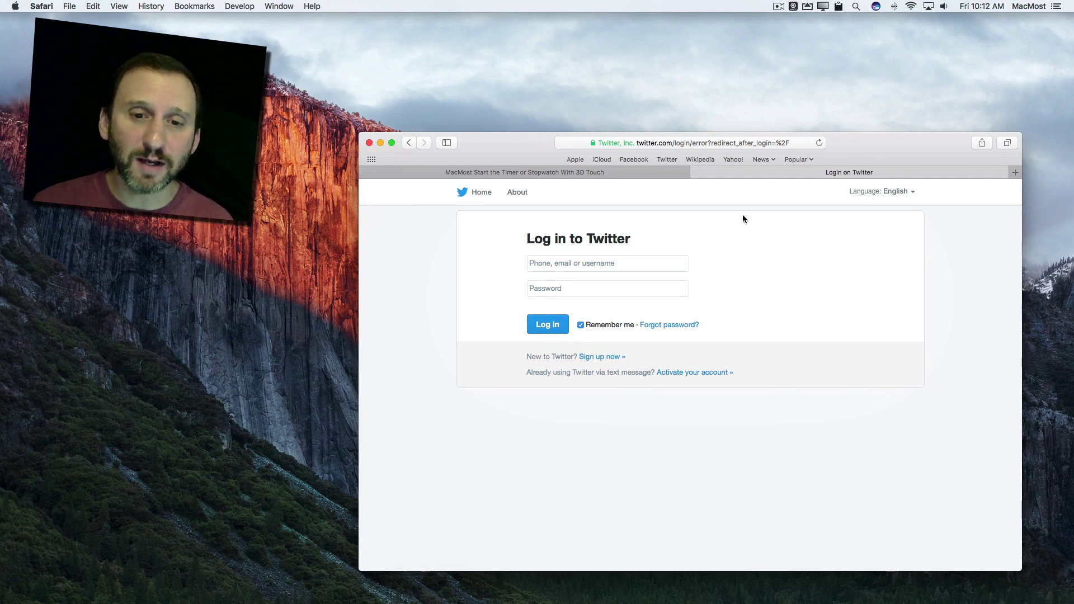
Step: Reveal the saved Twitter login suggested for the username field, then dismiss it without filling
click(572, 262)
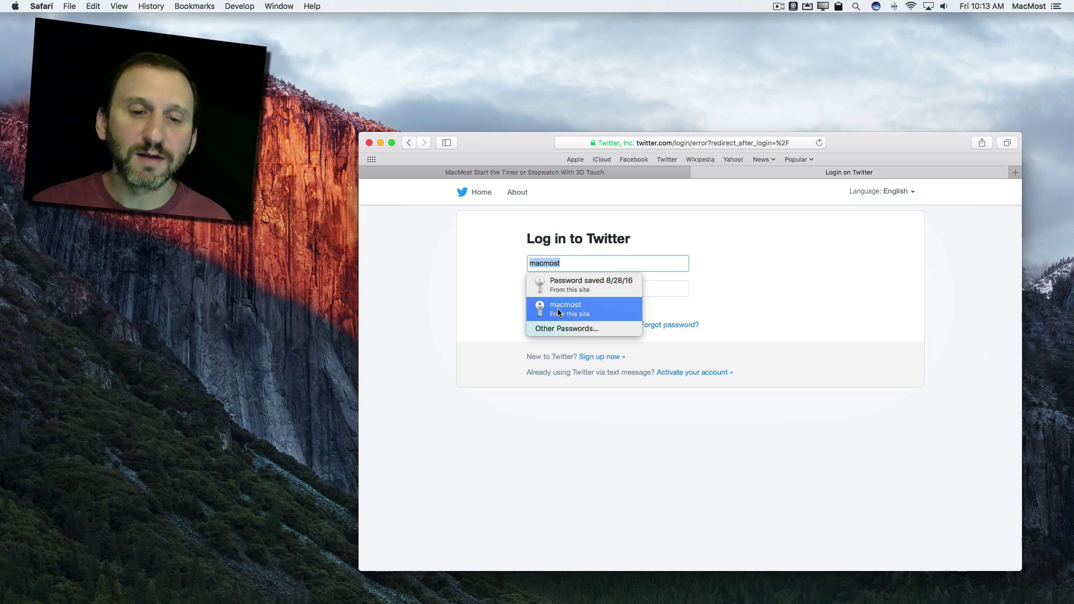
click(464, 287)
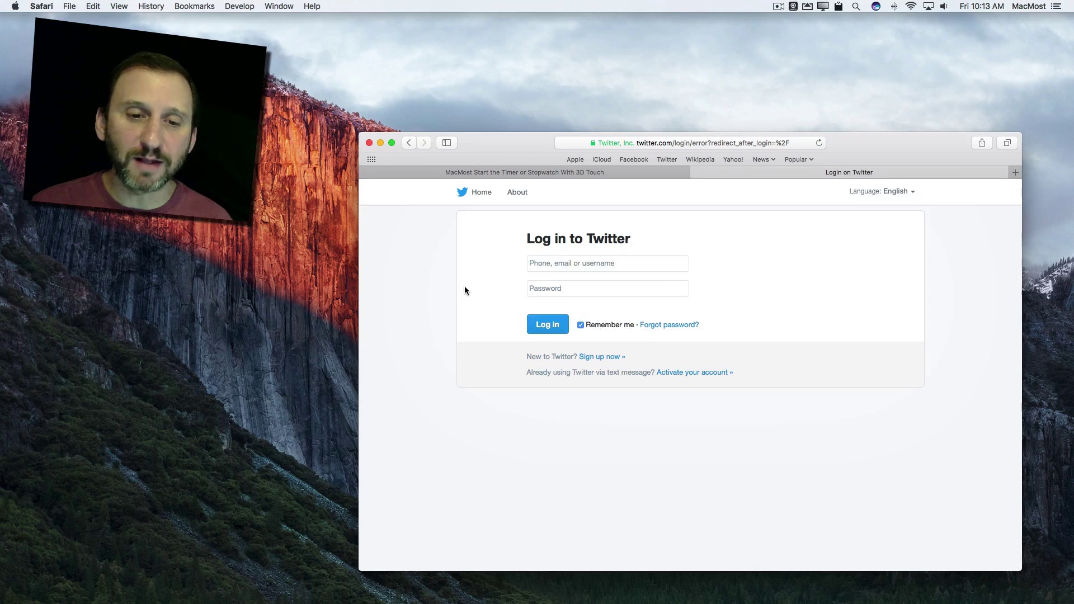
click(49, 4)
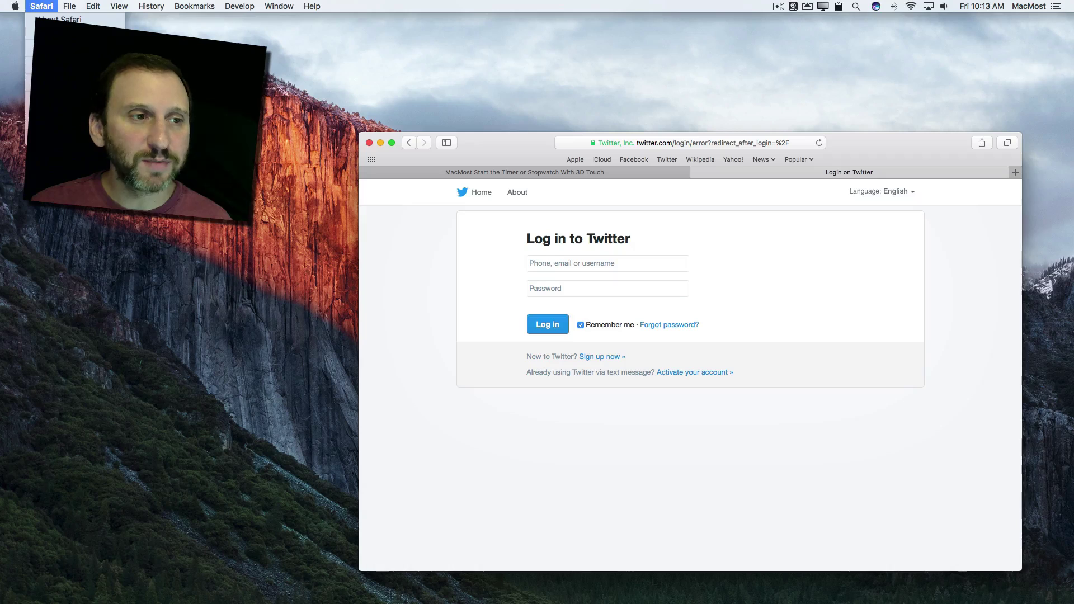
click(61, 47)
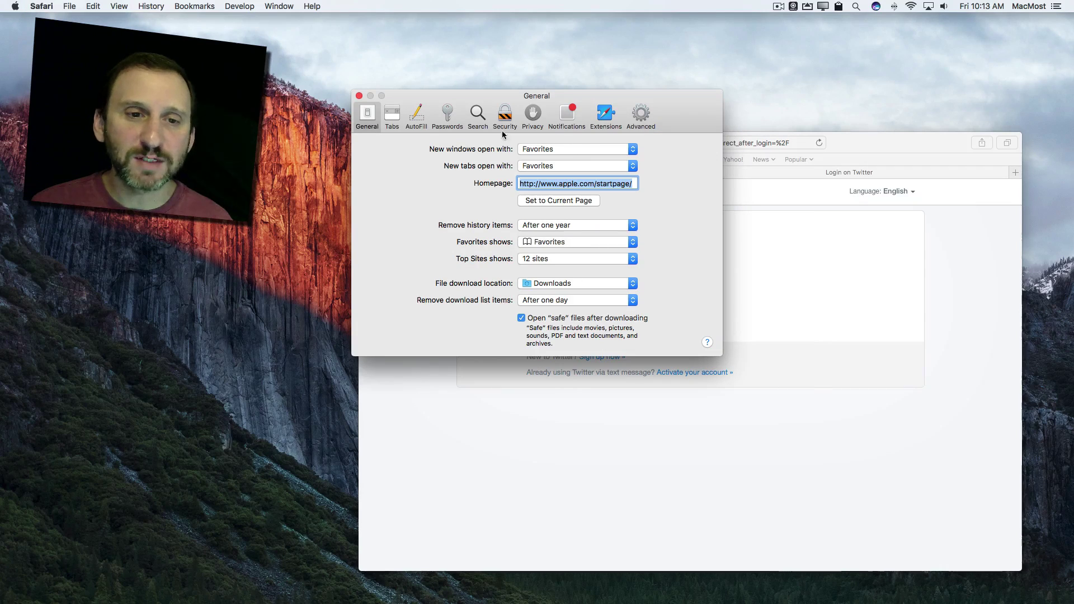
click(416, 117)
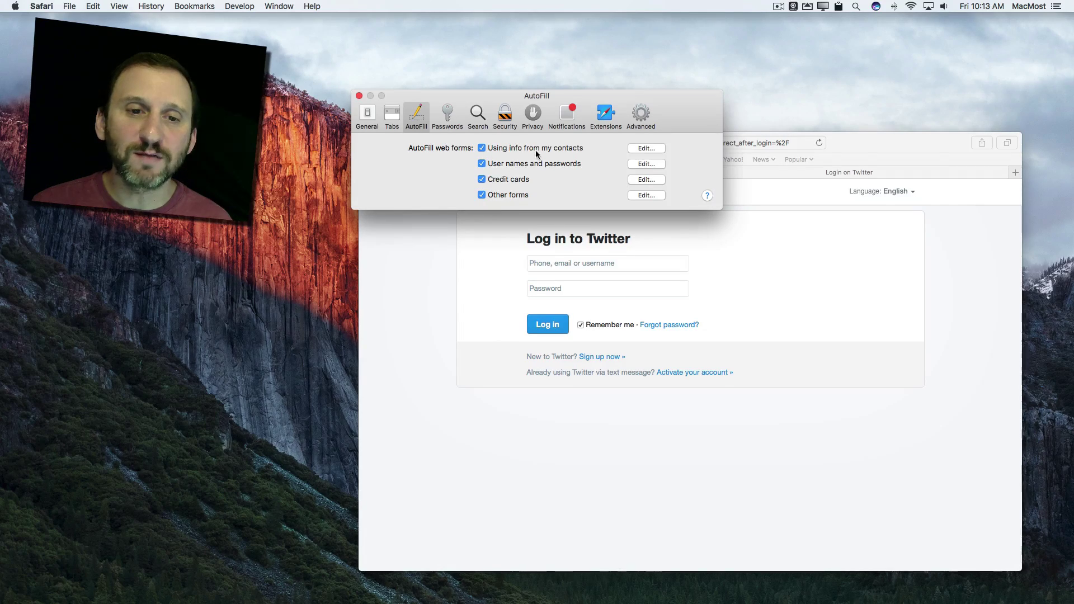
click(359, 96)
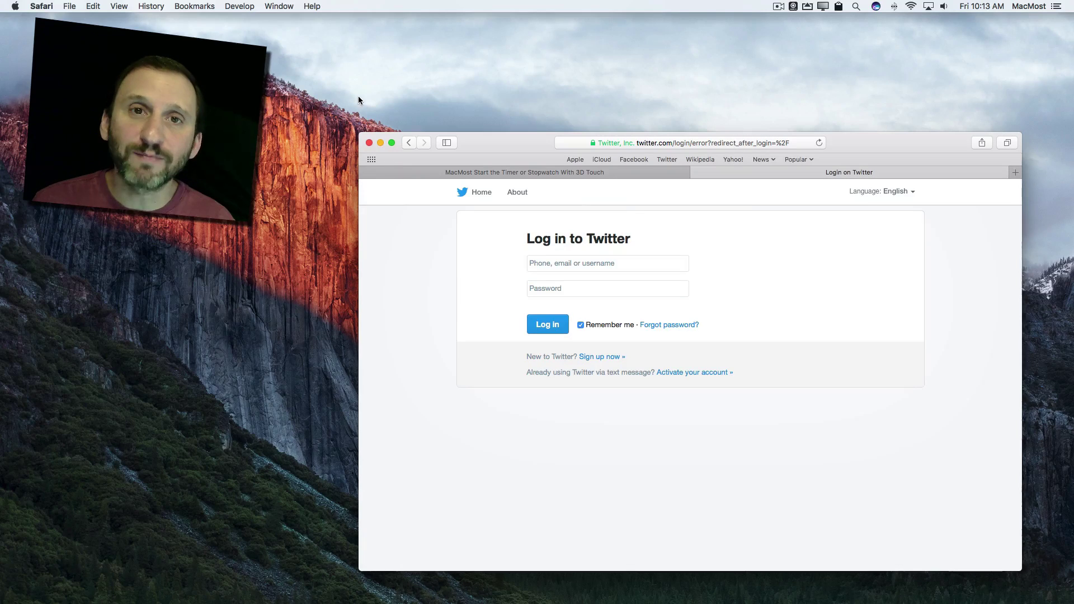
Step: Switch to the MacMost 3D Touch timer article and scroll down to its Leave a New Comment form
click(589, 173)
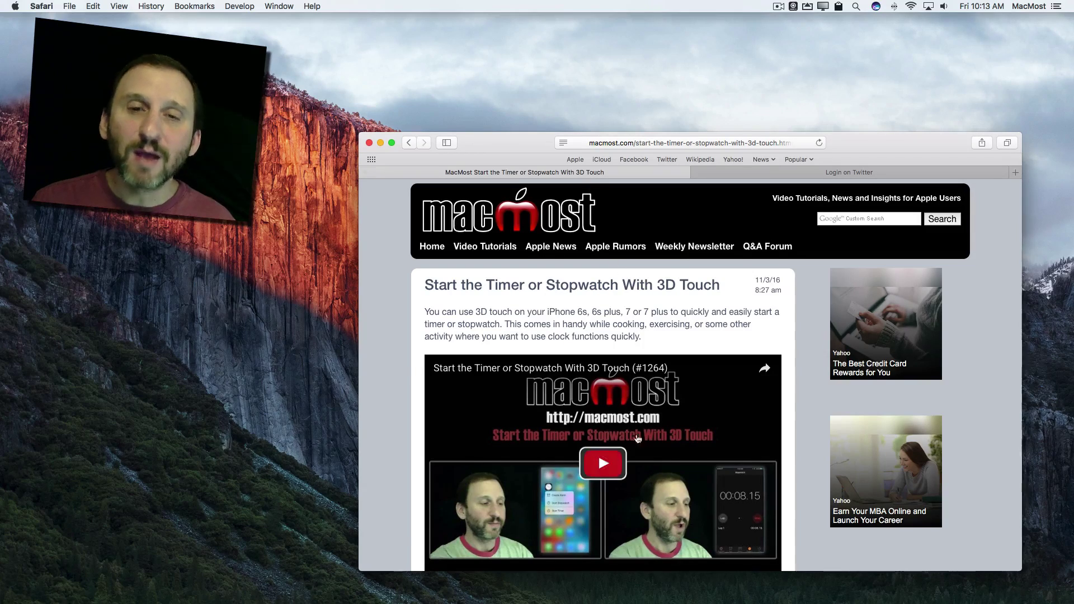
scroll(637, 469, down, 20)
scroll(638, 469, up, 4)
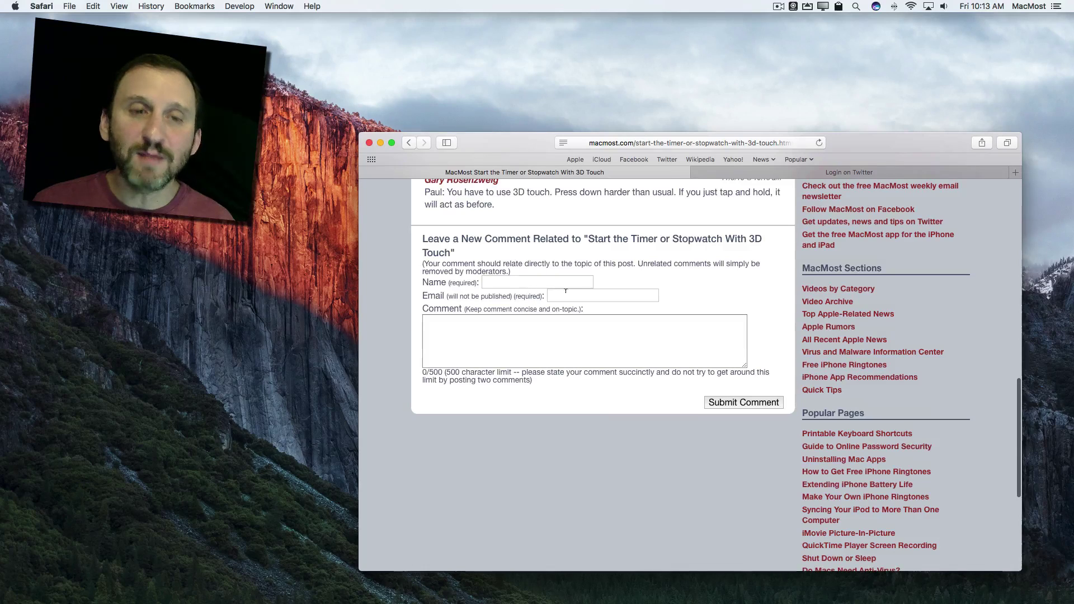
scroll(566, 289, down, 1)
scroll(567, 289, down, 1)
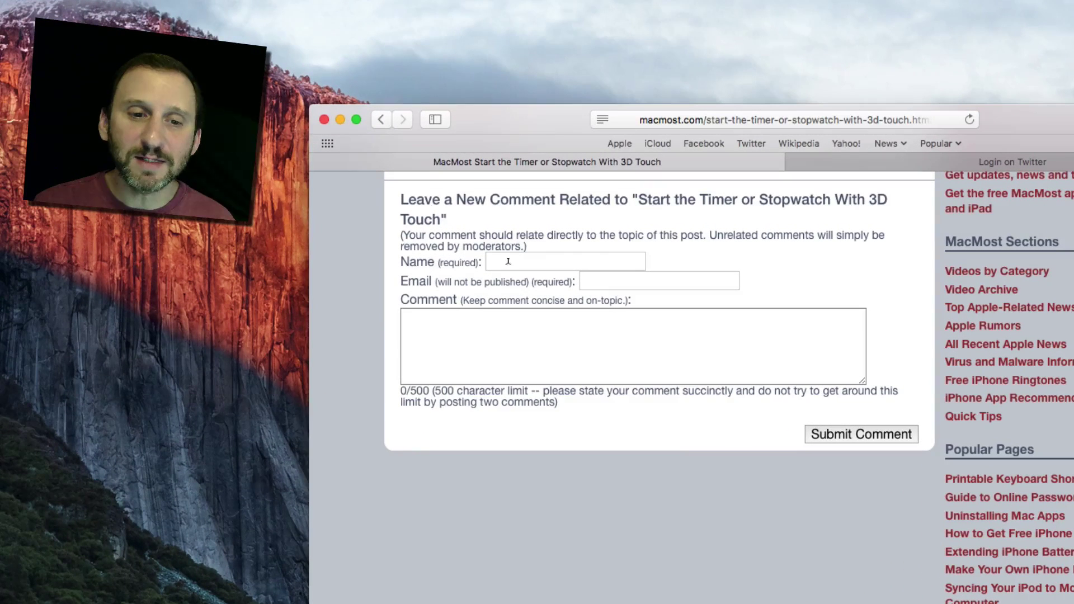
click(583, 258)
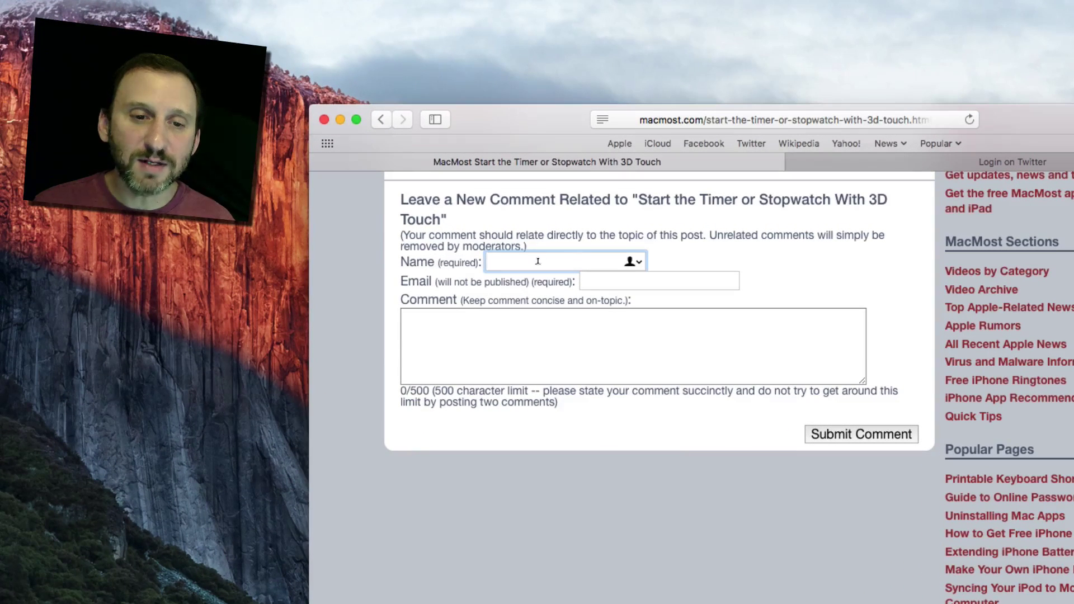
click(636, 263)
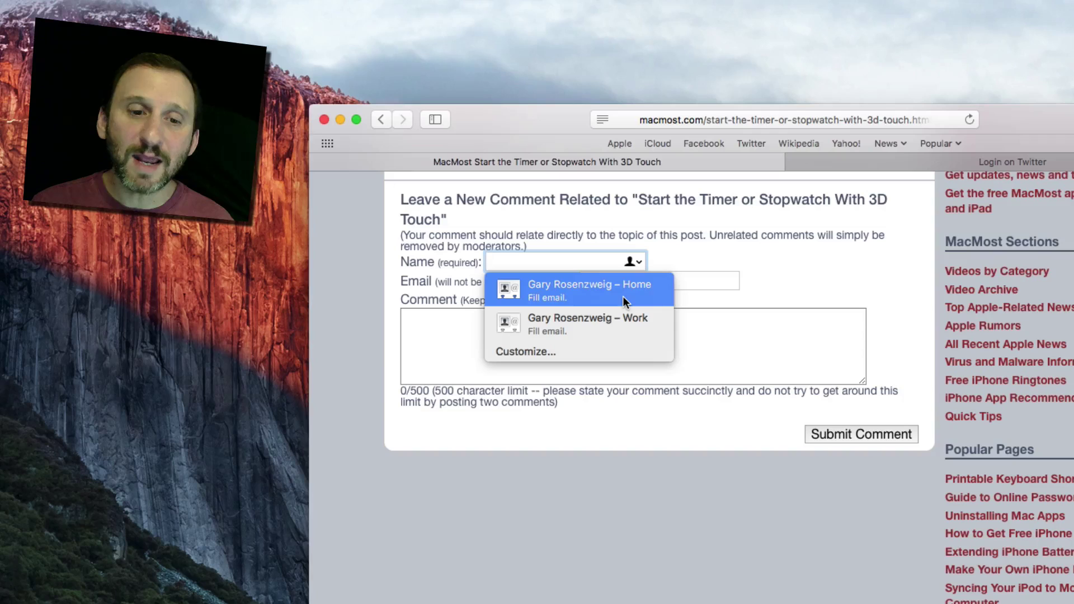
click(679, 250)
click(722, 278)
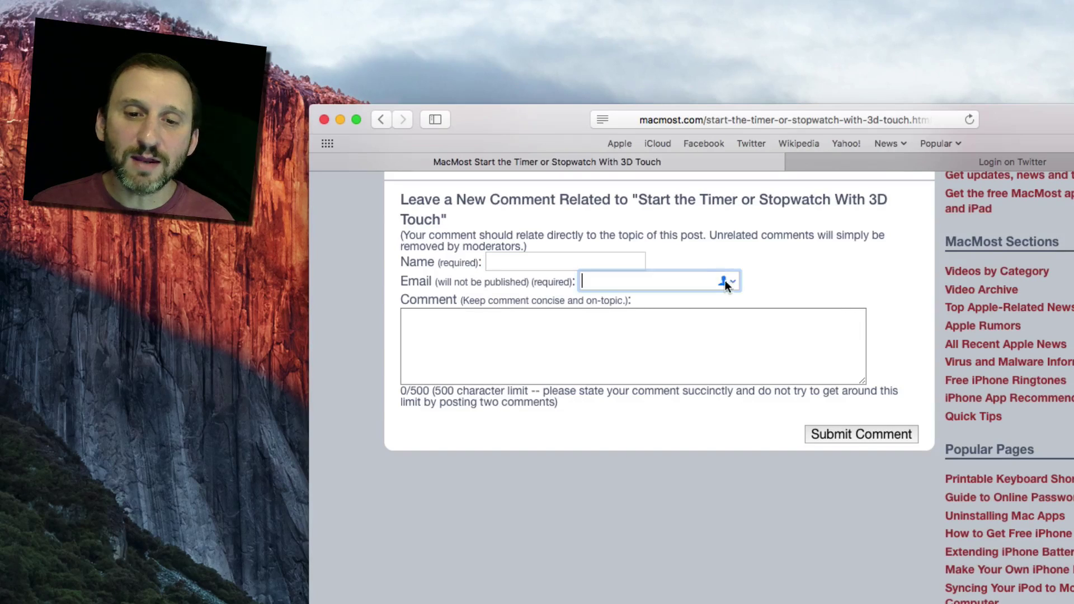
click(727, 281)
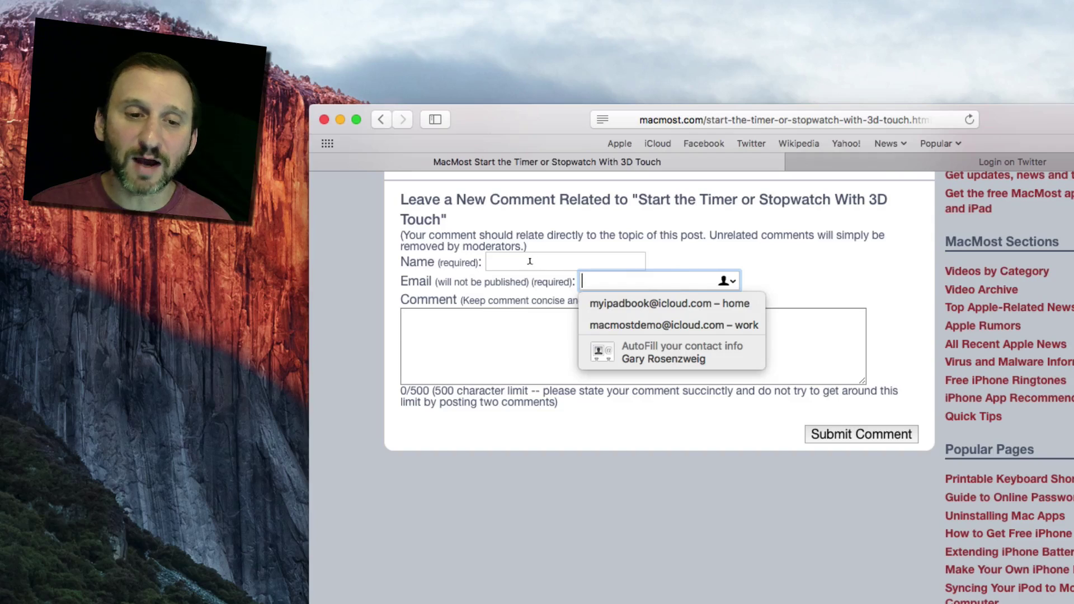
click(670, 258)
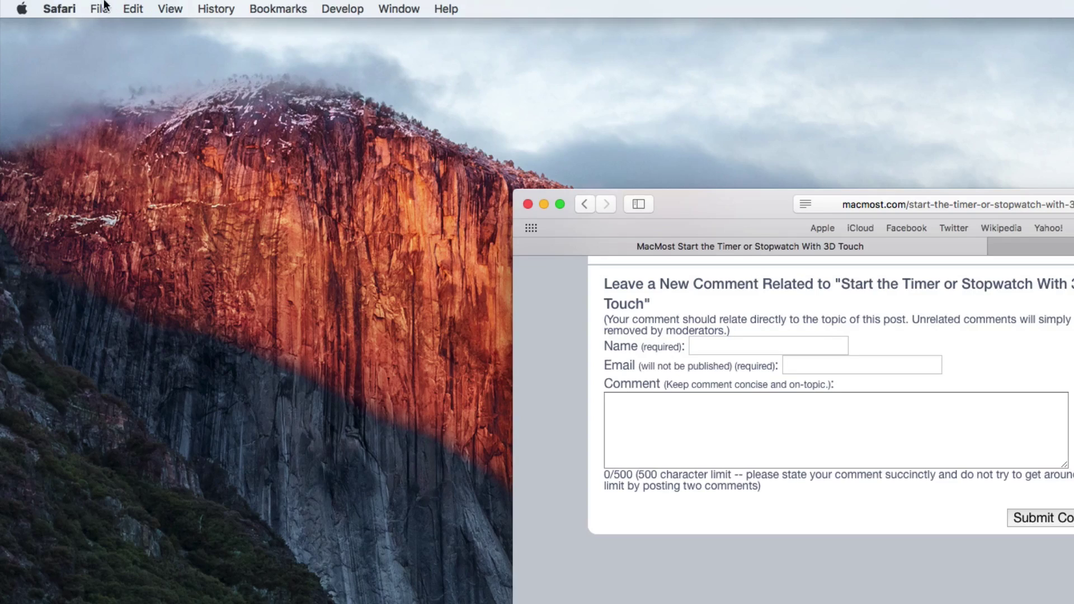
Step: Open Safari's AutoFill preferences and edit the contact info it uses, showing the user's card in Contacts
click(60, 9)
click(72, 68)
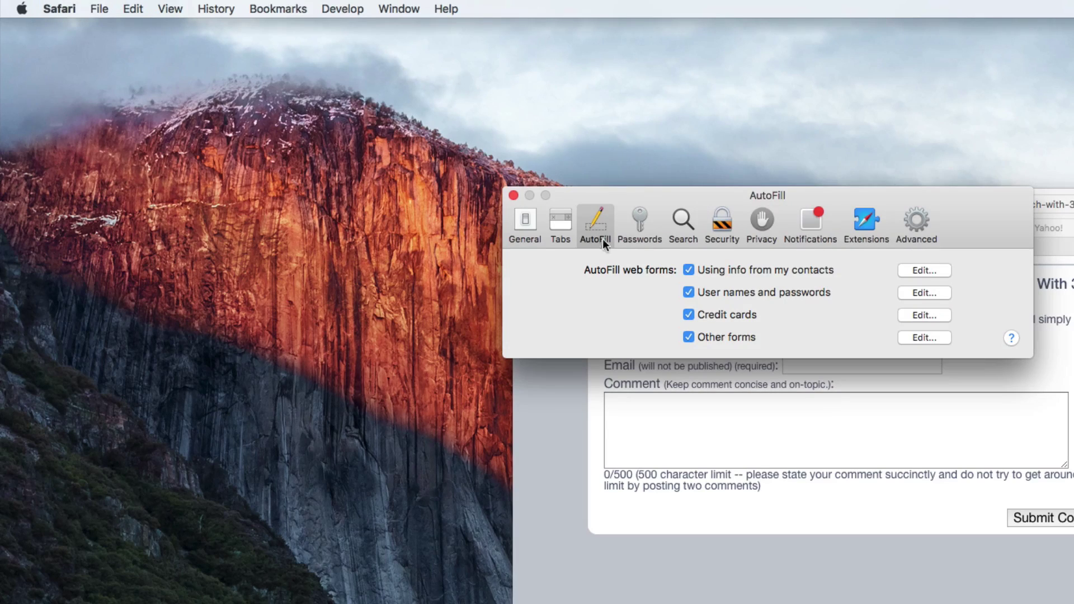
click(921, 270)
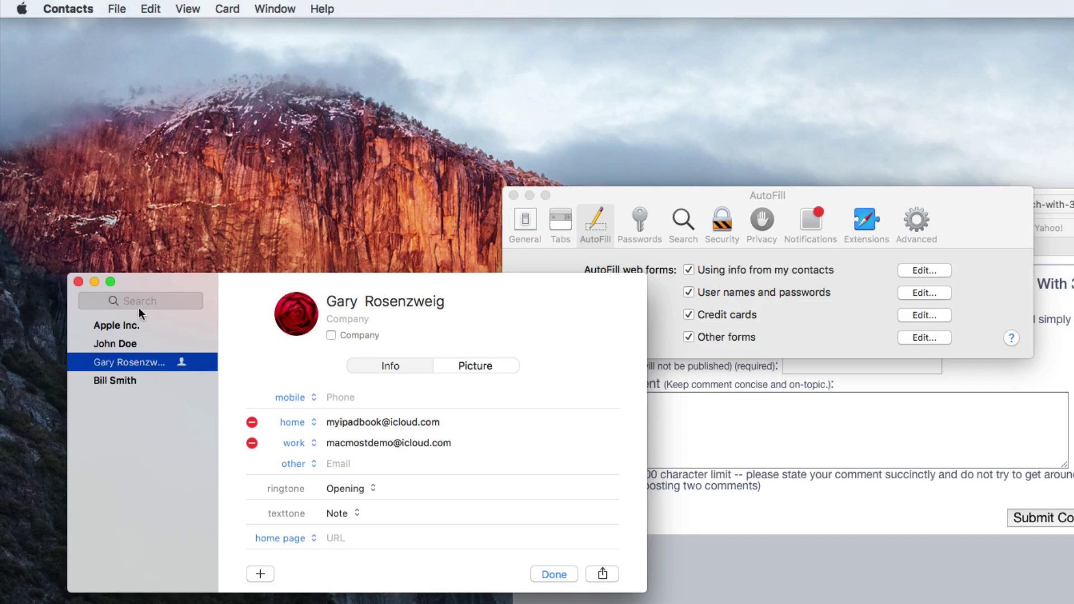
Step: Add a new email address labelled 'other' to the user's contact card, save it, and return to Safari
click(226, 8)
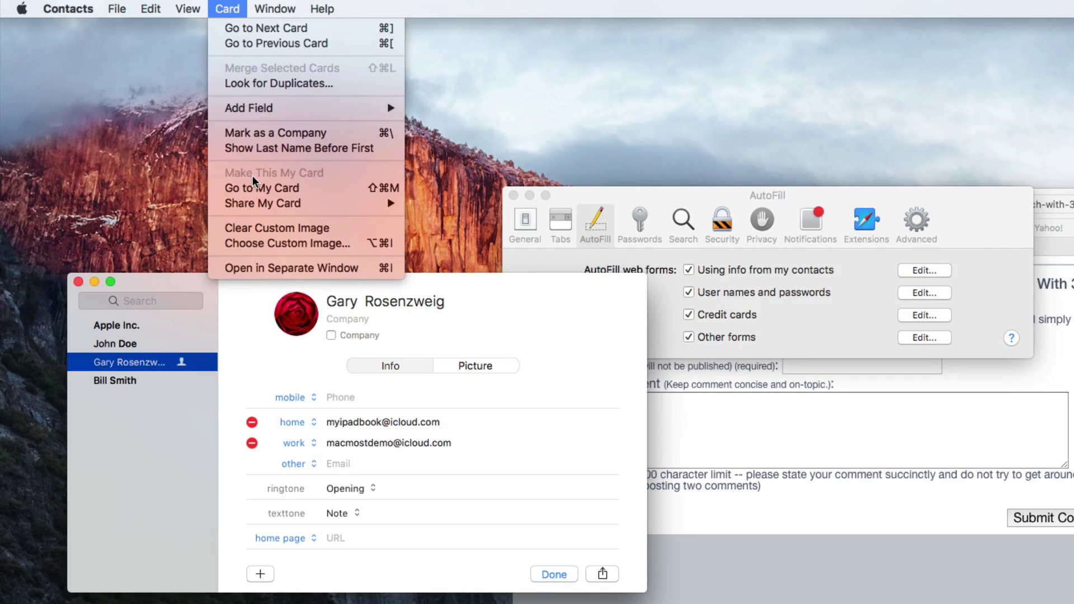
click(254, 304)
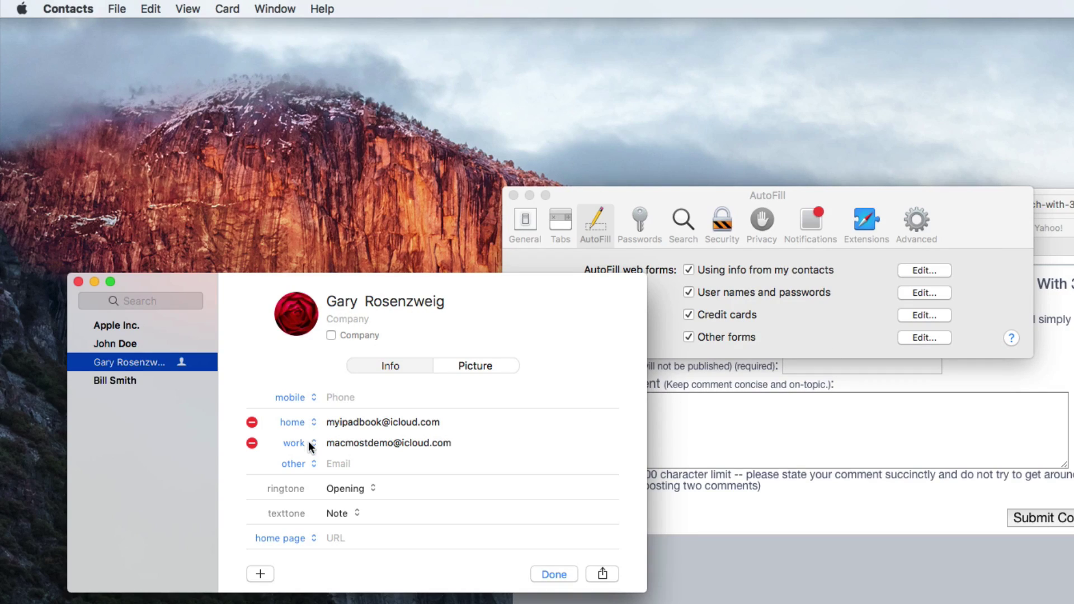
click(347, 455)
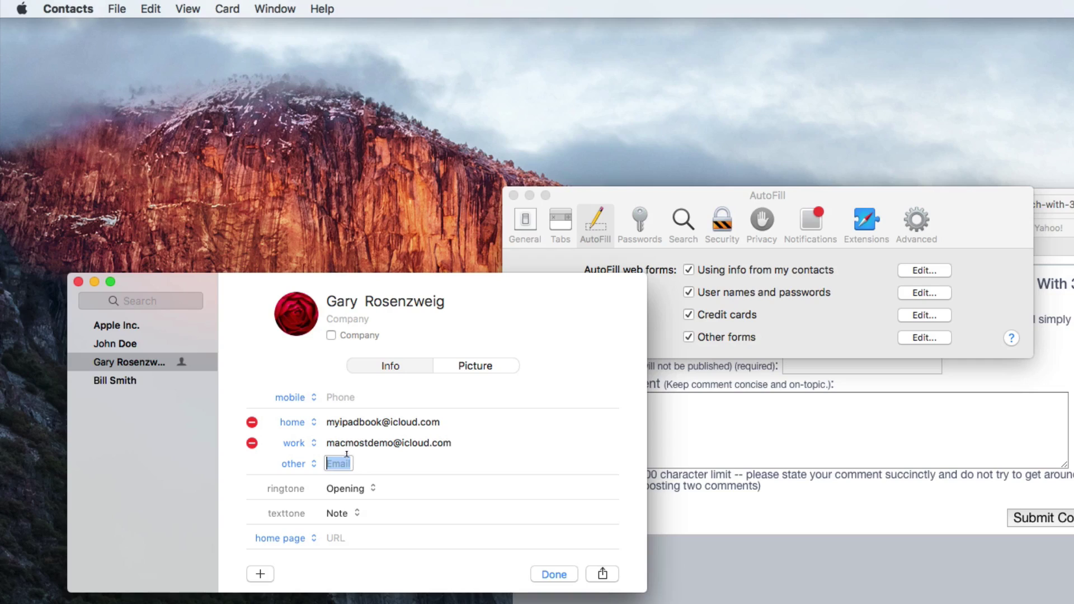
text(test)
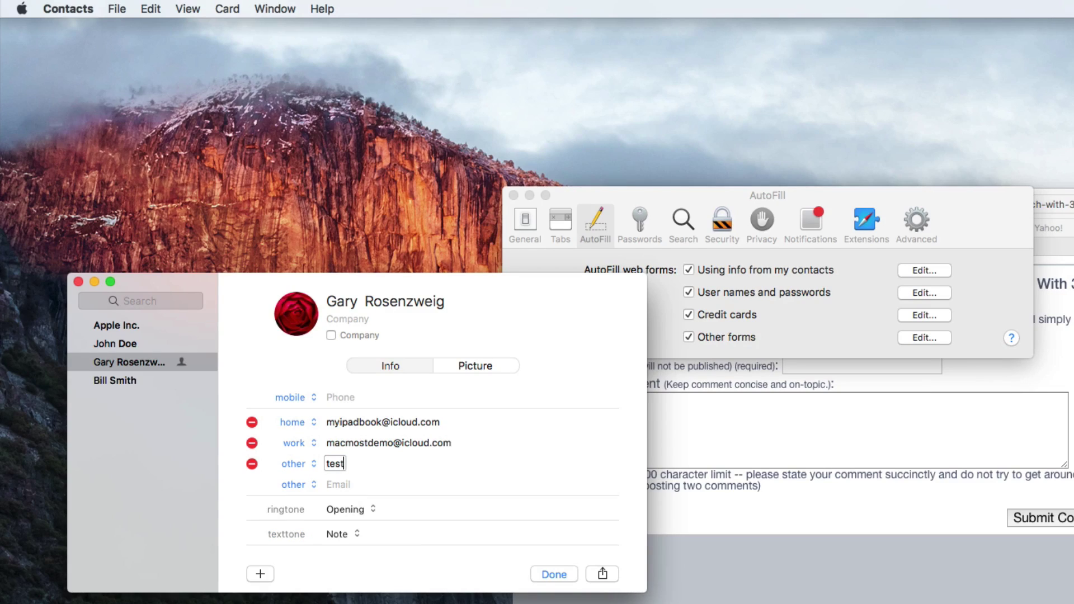
text(@example.com)
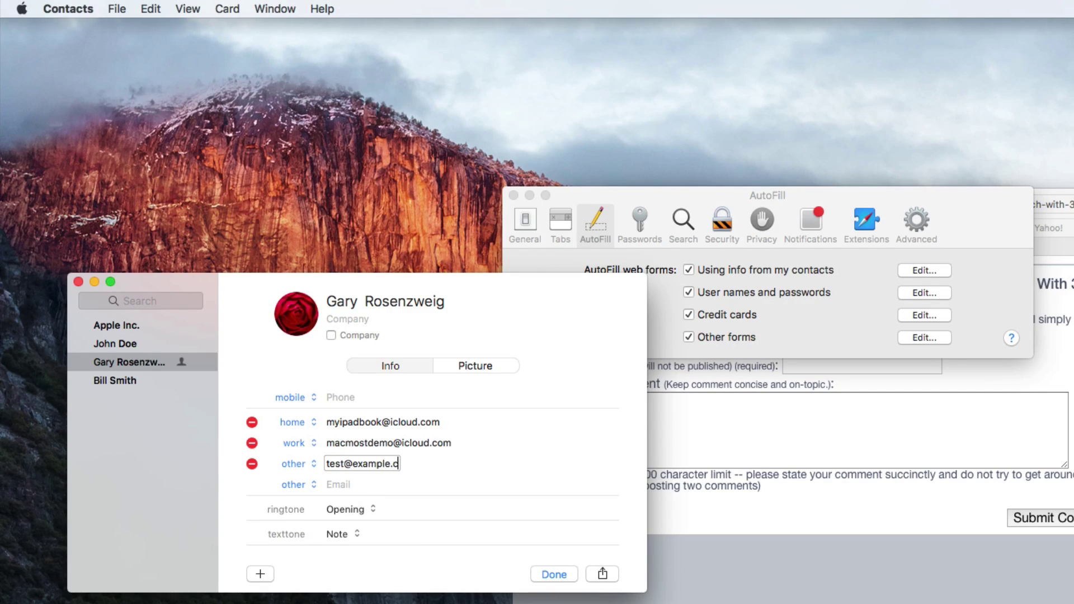
click(555, 575)
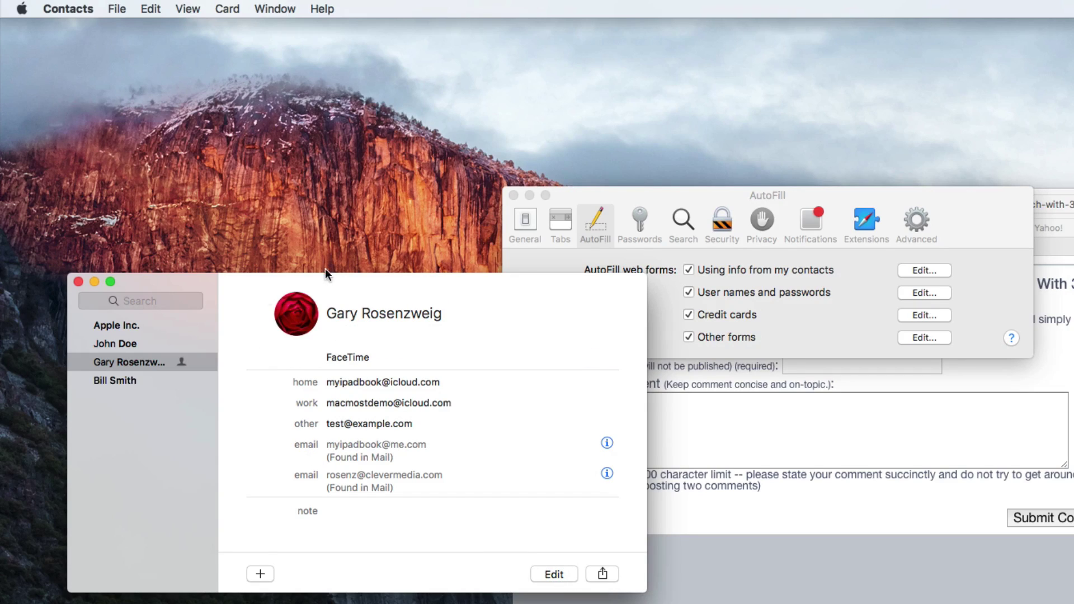
click(554, 575)
click(549, 576)
click(918, 367)
Step: Check the Email field's AutoFill suggestions, then bring up the Name field's contact suggestions
click(925, 364)
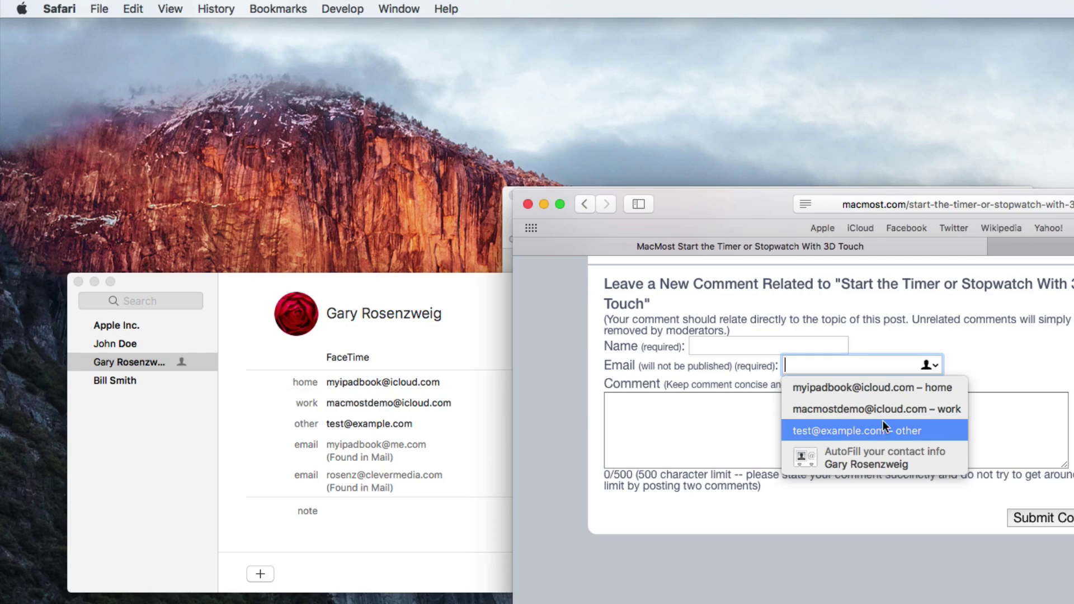
click(851, 341)
click(839, 343)
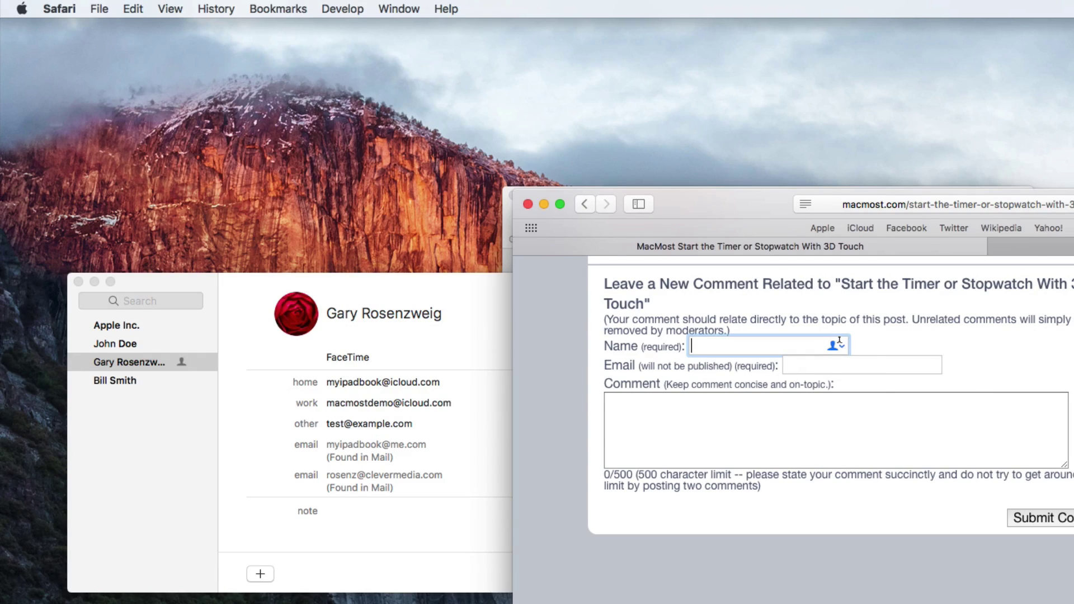
click(832, 344)
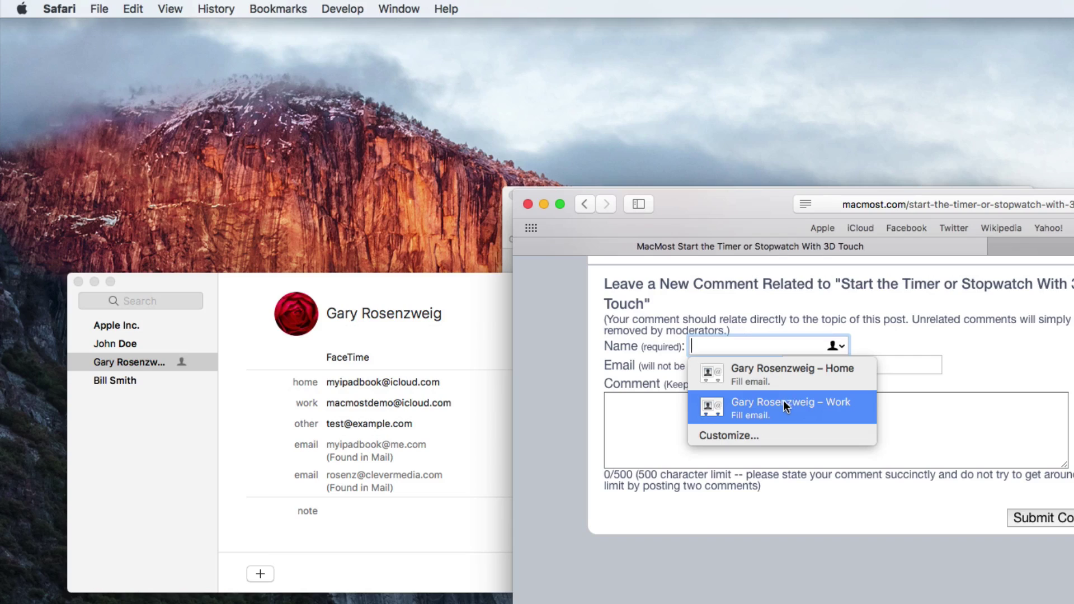
Step: Review the email choices on the AutoFill Customize card, cancel it, and recheck the home, work and other Email suggestions
click(750, 435)
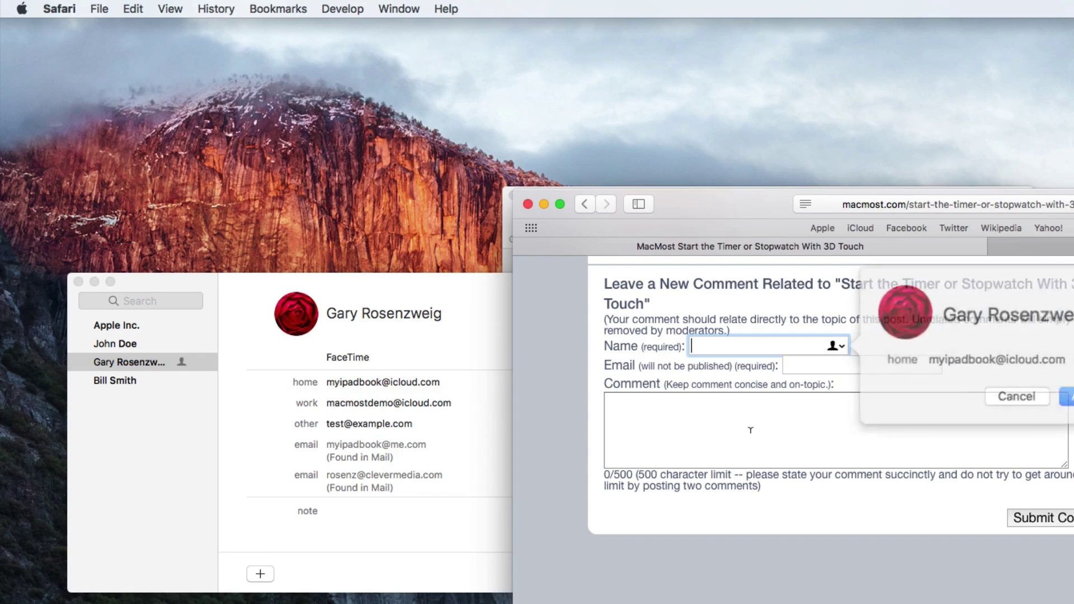
click(1013, 359)
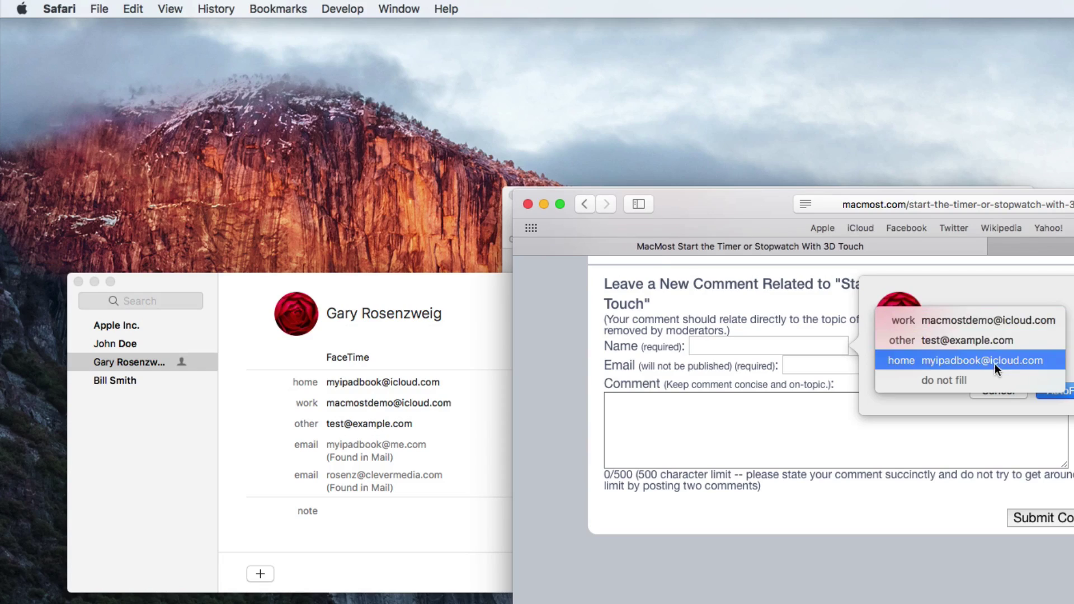
click(908, 398)
click(990, 391)
click(922, 365)
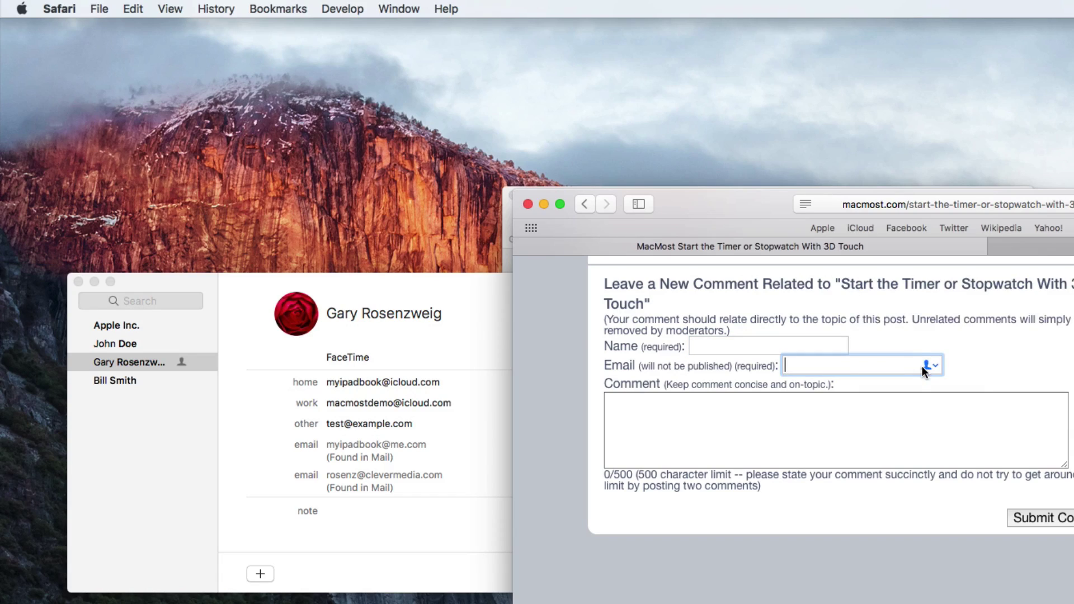
click(924, 364)
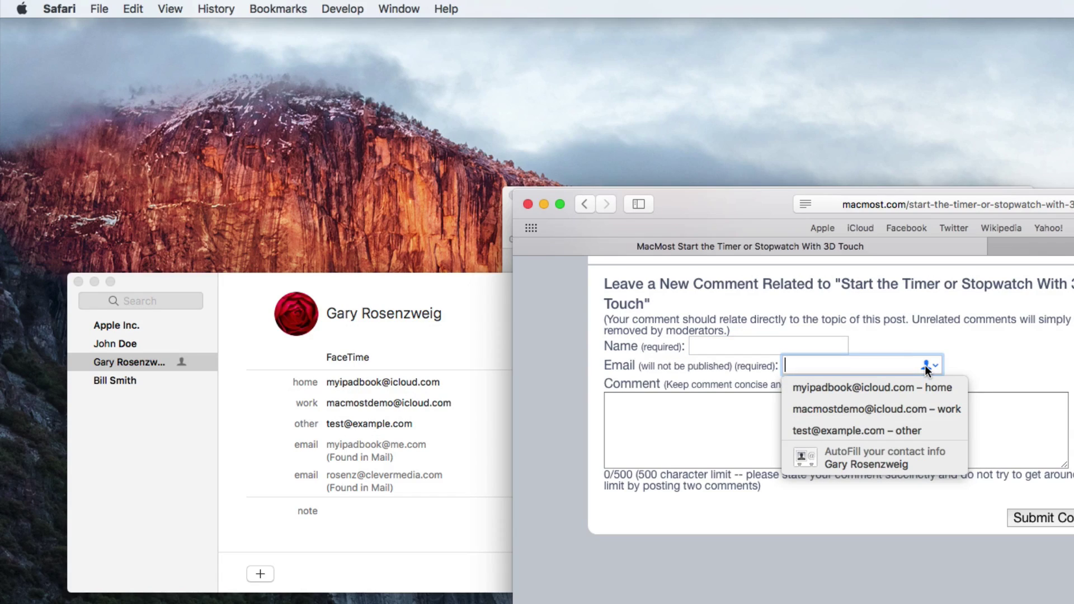
click(976, 365)
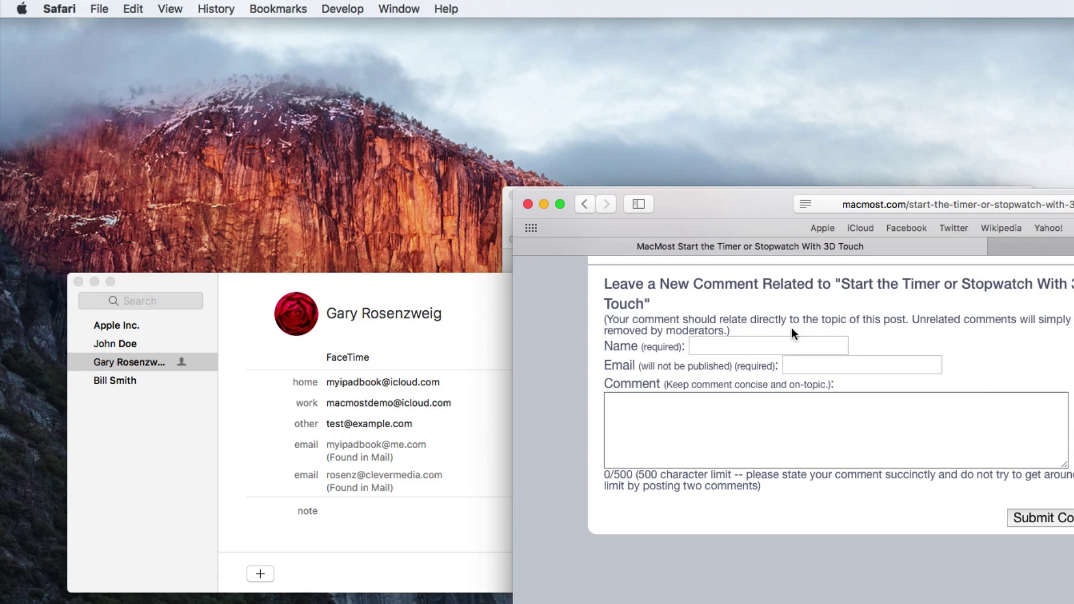